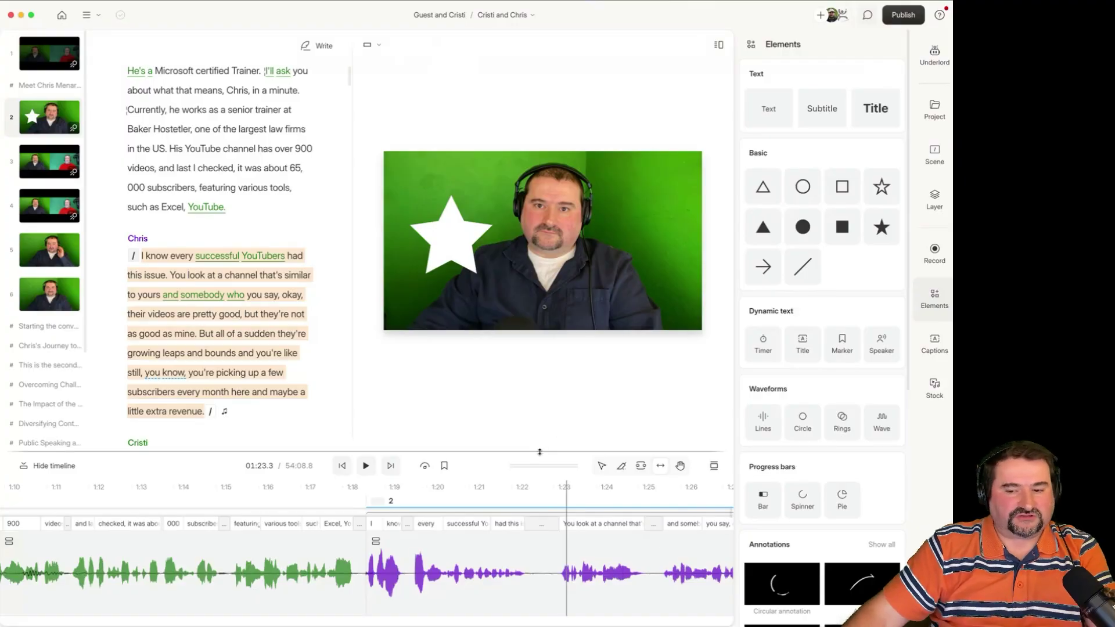
Step: Enlarge the timeline so the Star layer, music track and speaker waveforms are all visible
drag(539, 451, 547, 368)
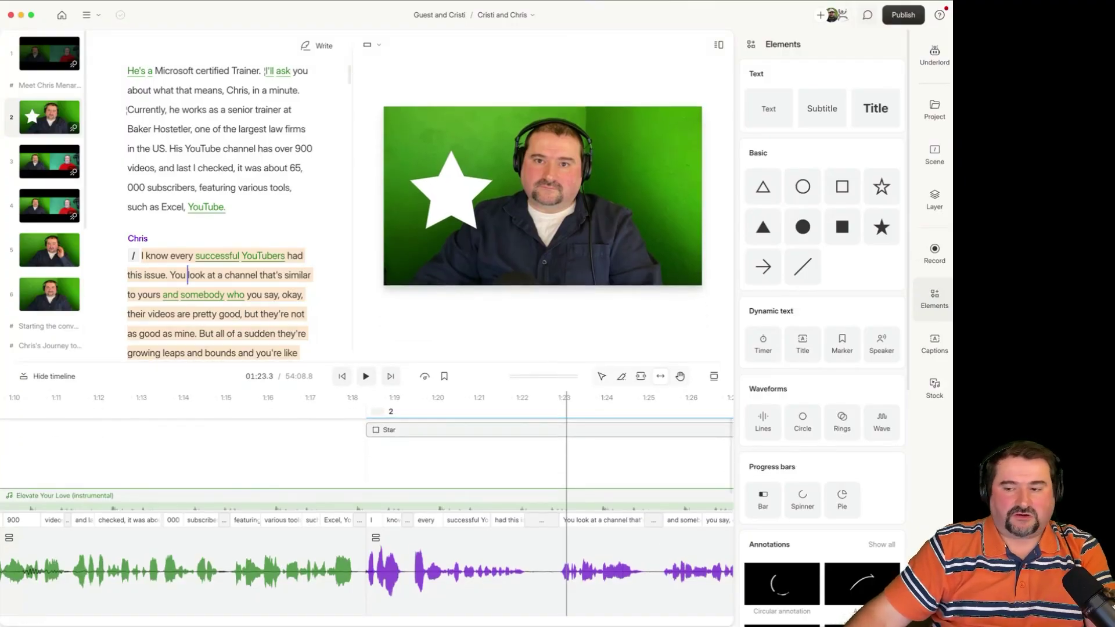
Step: Open the 'Cristi and Chris' sequence from the project's Sequences list for editing
click(934, 108)
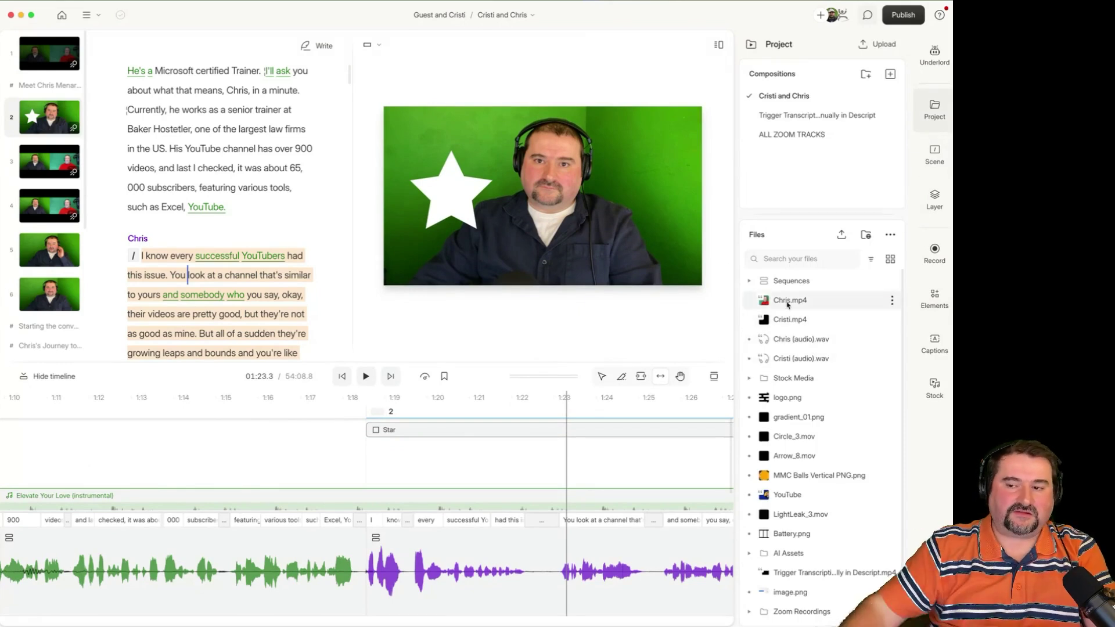
click(785, 281)
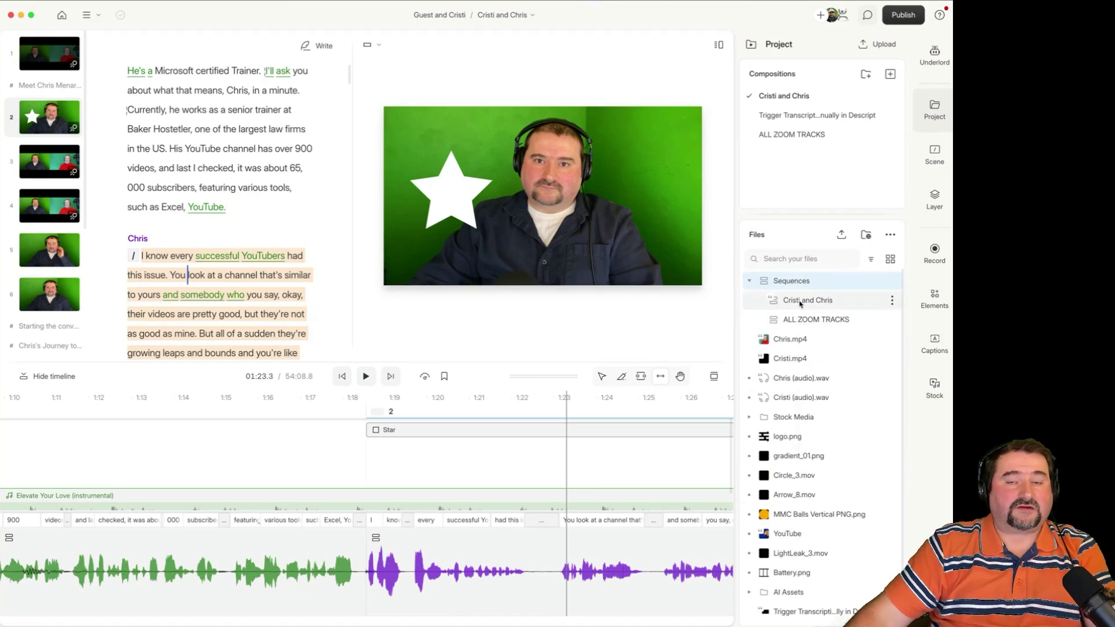
right_click(800, 303)
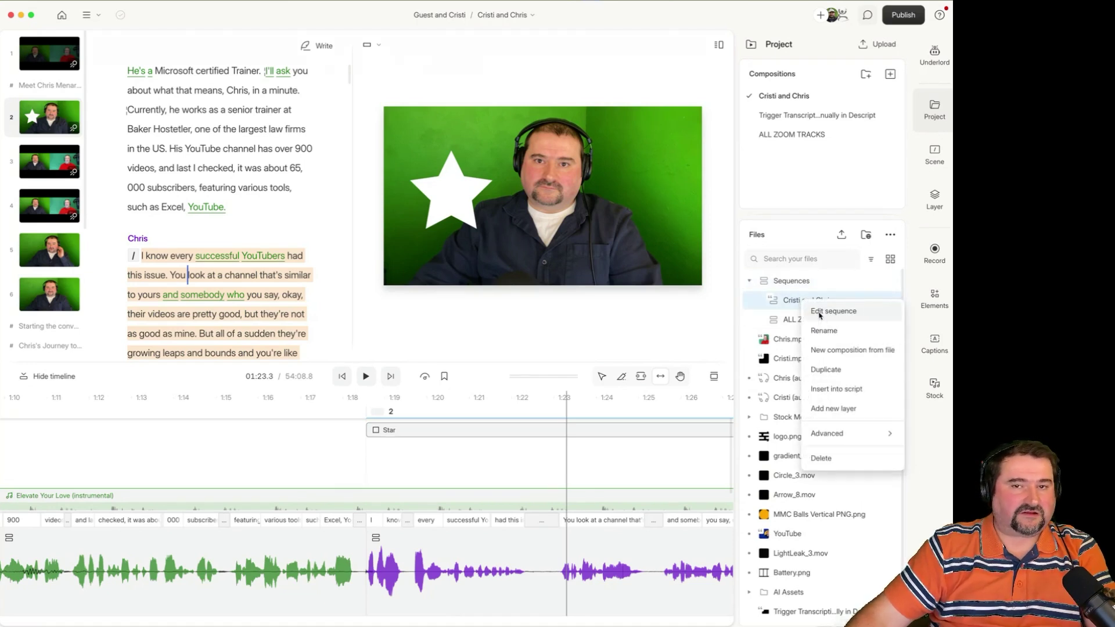
click(819, 312)
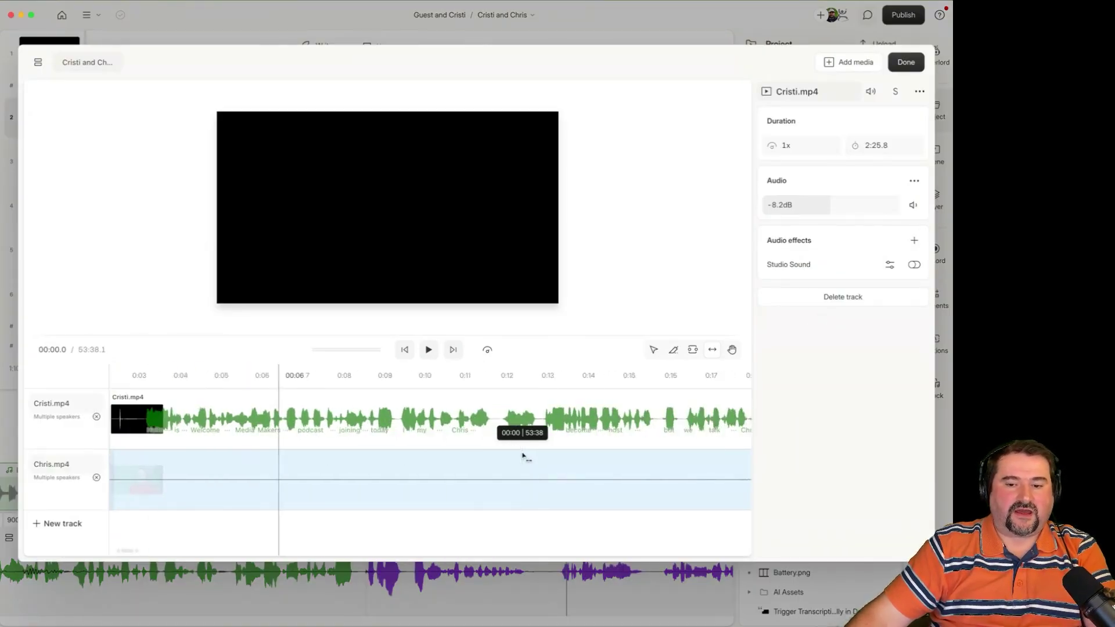
scroll(522, 455, right, 5)
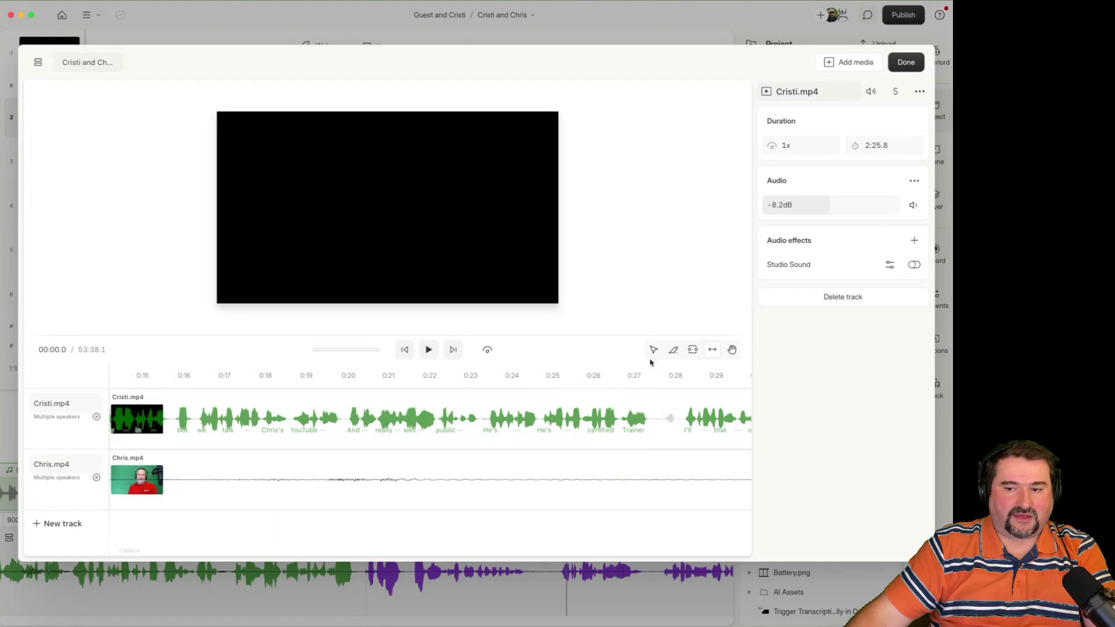
Step: Select the Chris.mp4 track to show its +11.0 dB gain and Studio Sound
click(523, 418)
scroll(510, 436, down, 3)
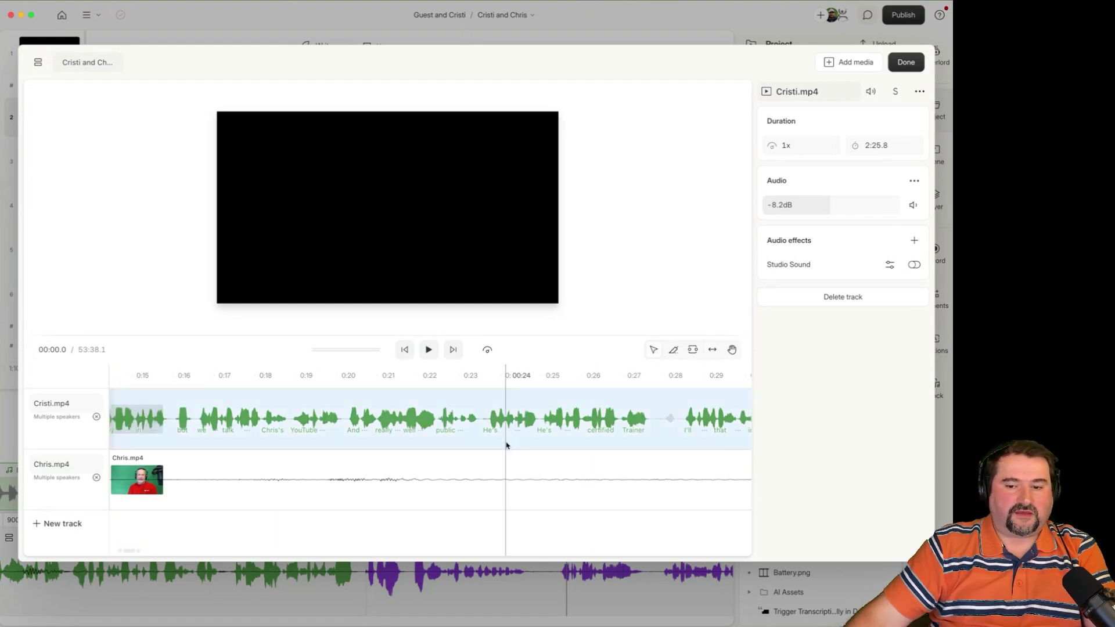
scroll(506, 445, right, 2)
scroll(507, 446, down, 3)
scroll(507, 446, down, 3)
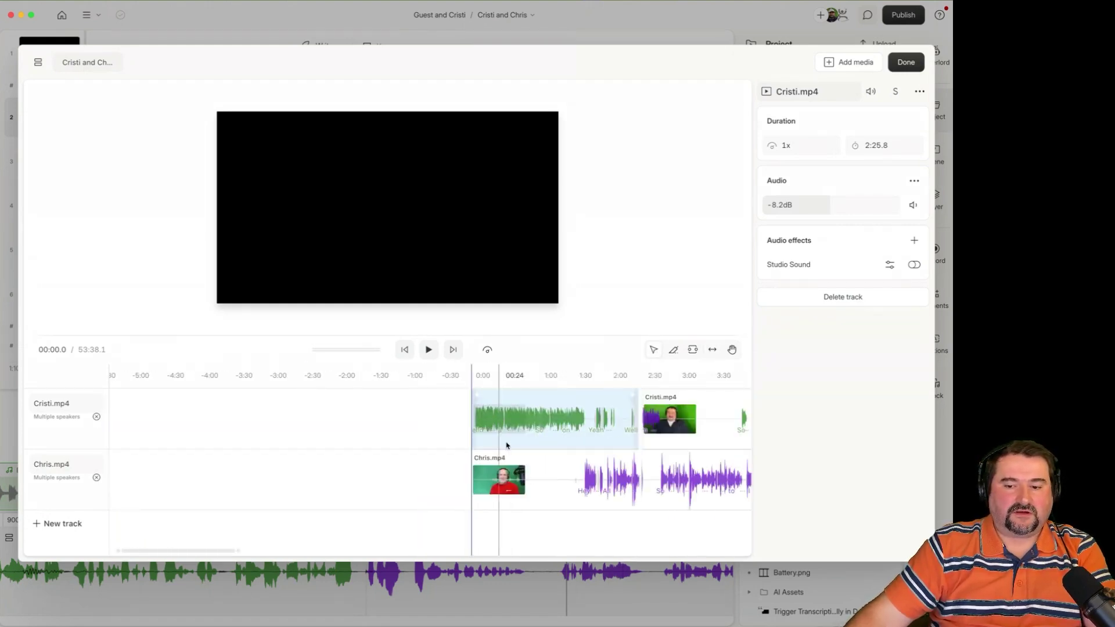
scroll(505, 445, down, 3)
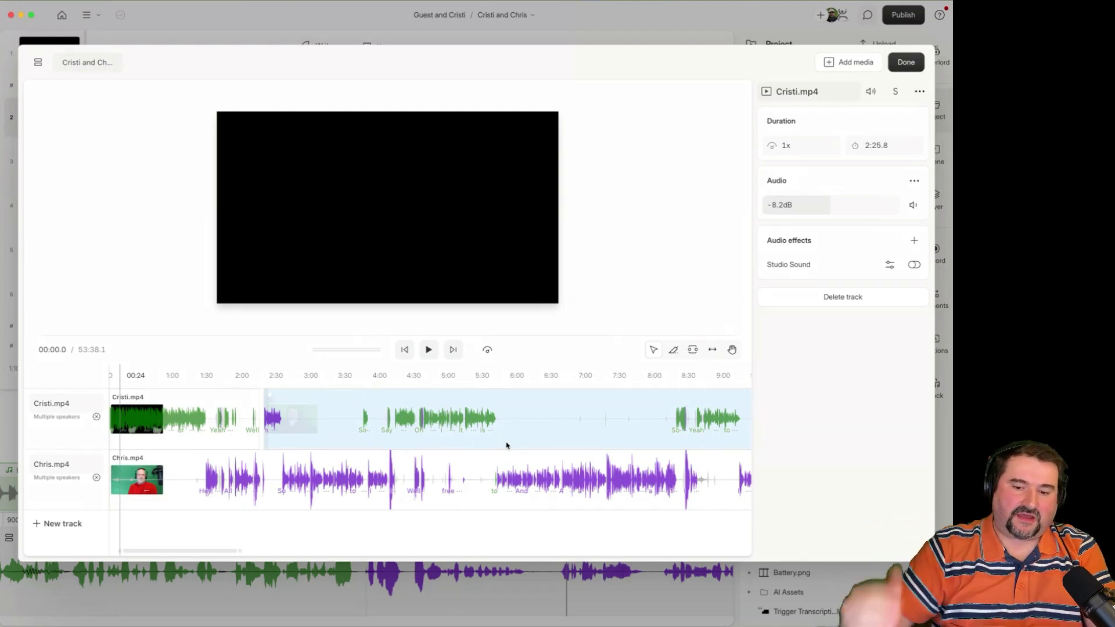
click(509, 475)
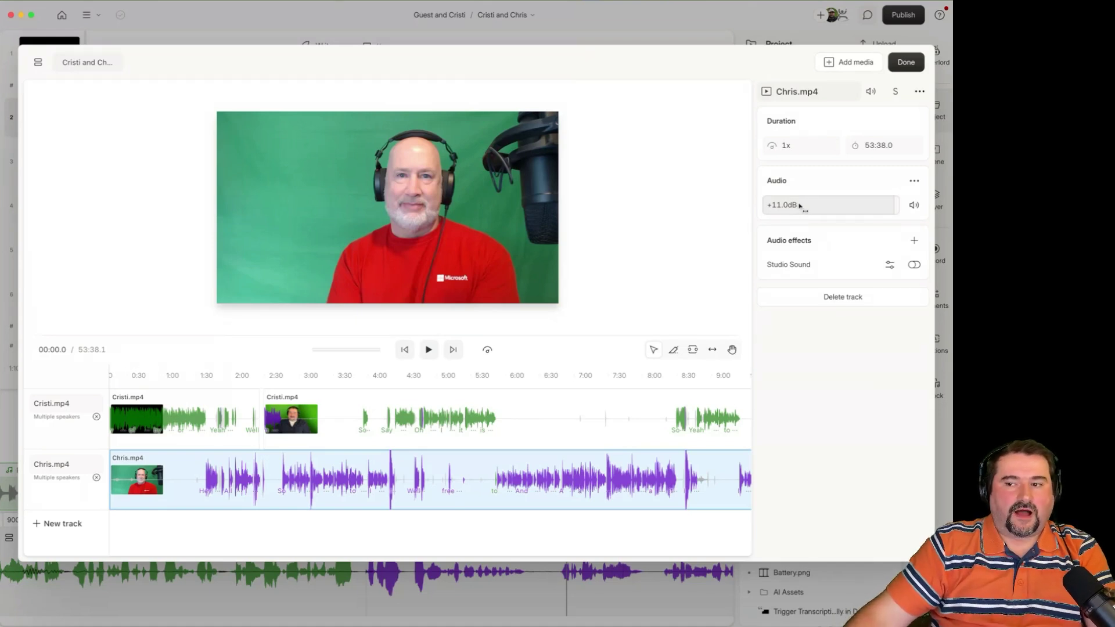
Step: Lower the Chris.mp4 guest track's audio gain from +11.0 dB to about +5.5 dB
click(862, 205)
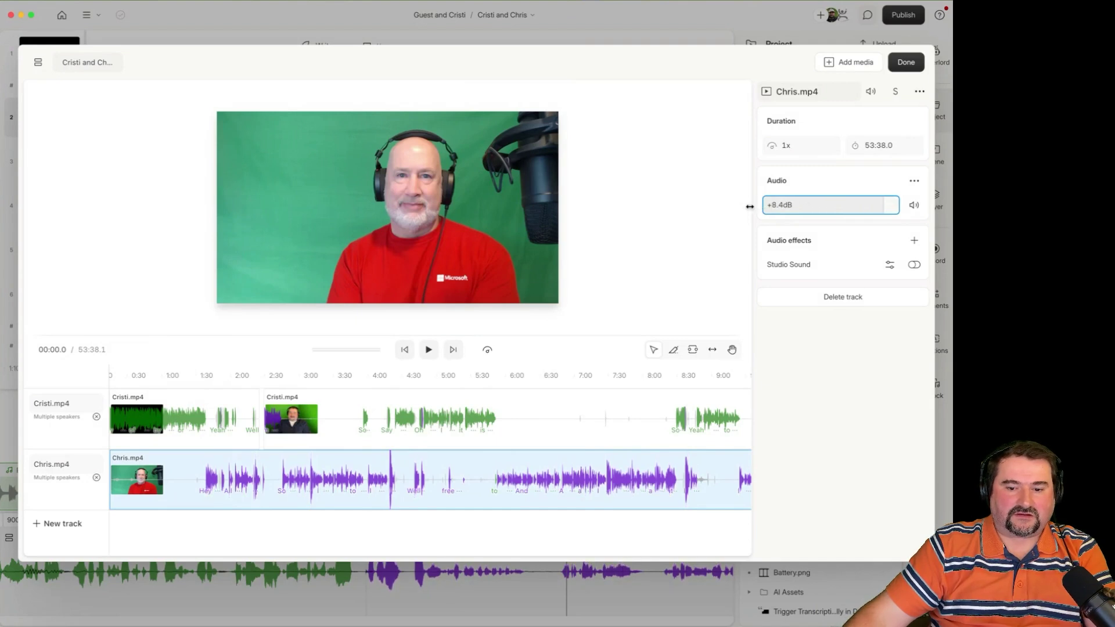
drag(716, 207, 688, 209)
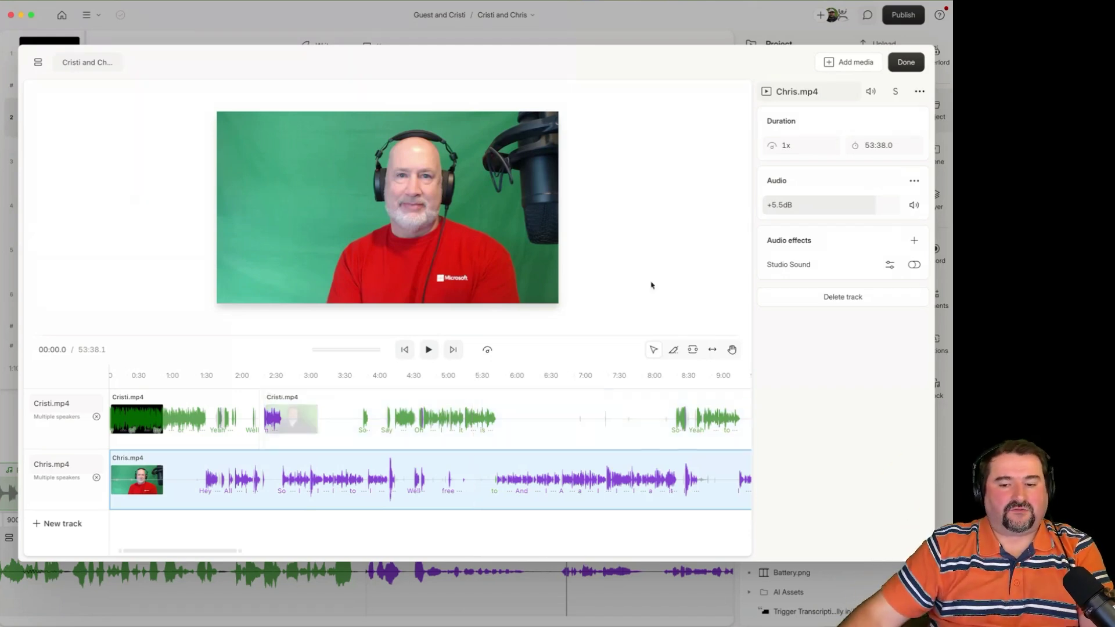
Step: Finish the sequence edit, then reopen the purple guest audio clip's sequence for editing
click(906, 62)
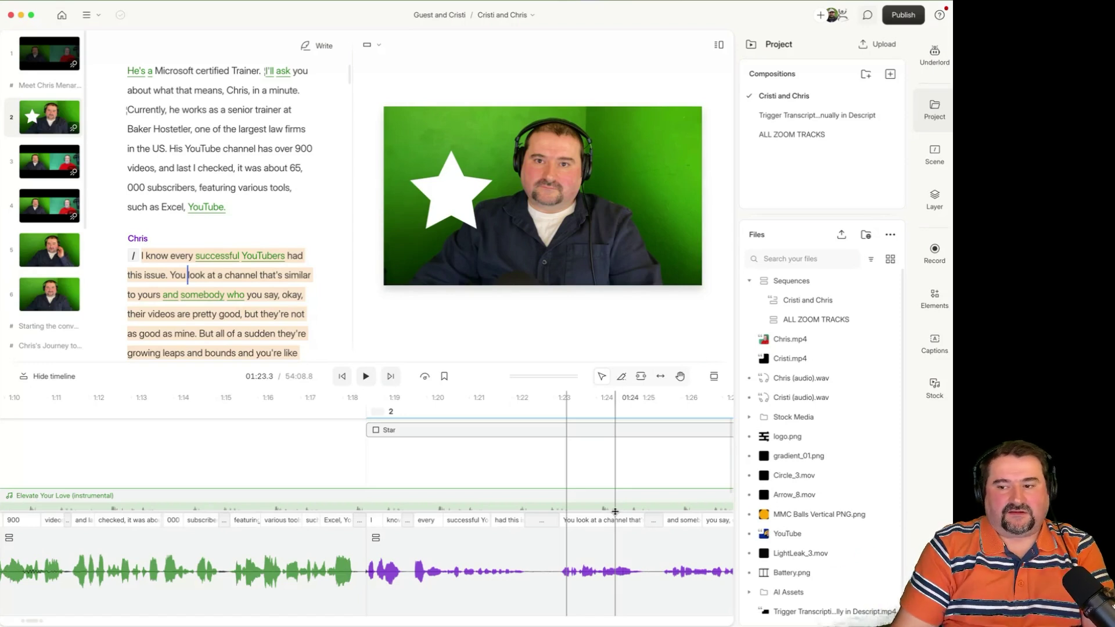
click(479, 571)
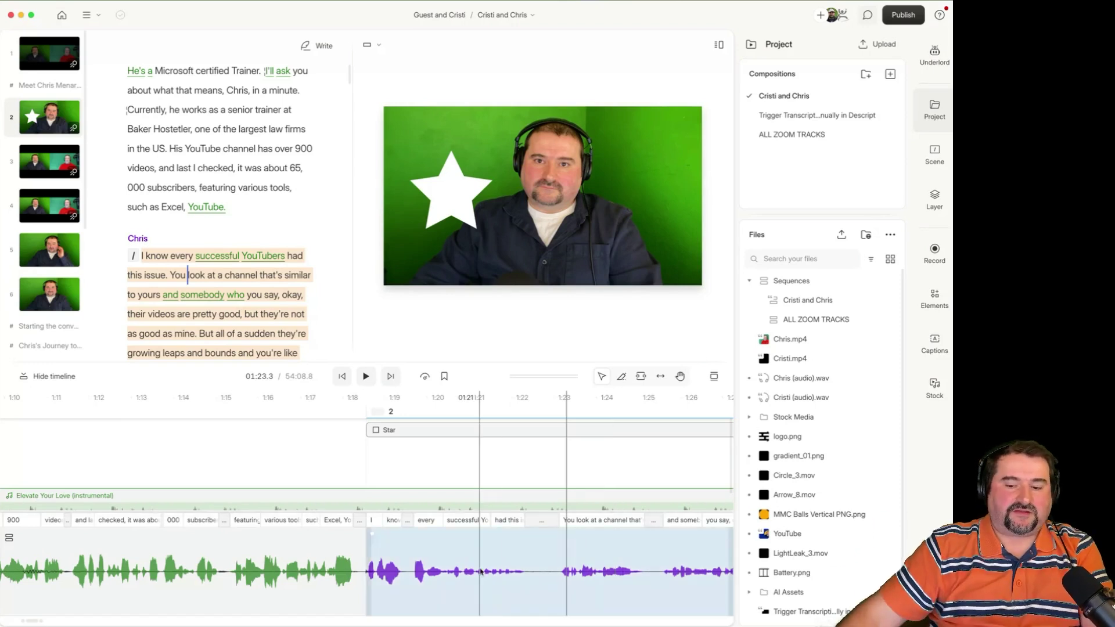
right_click(480, 572)
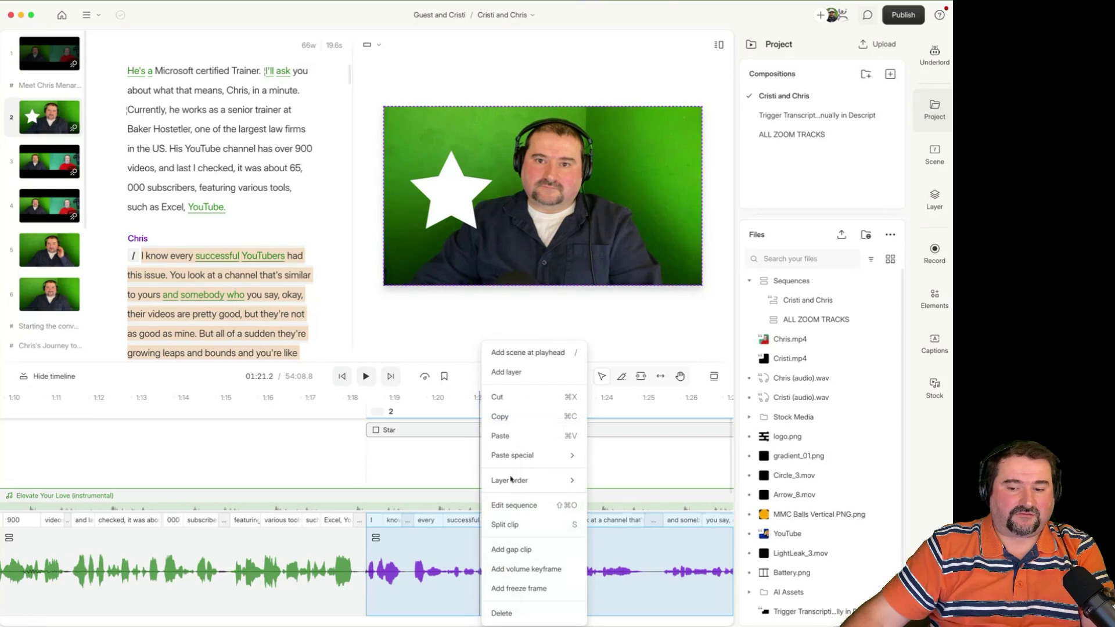
click(523, 506)
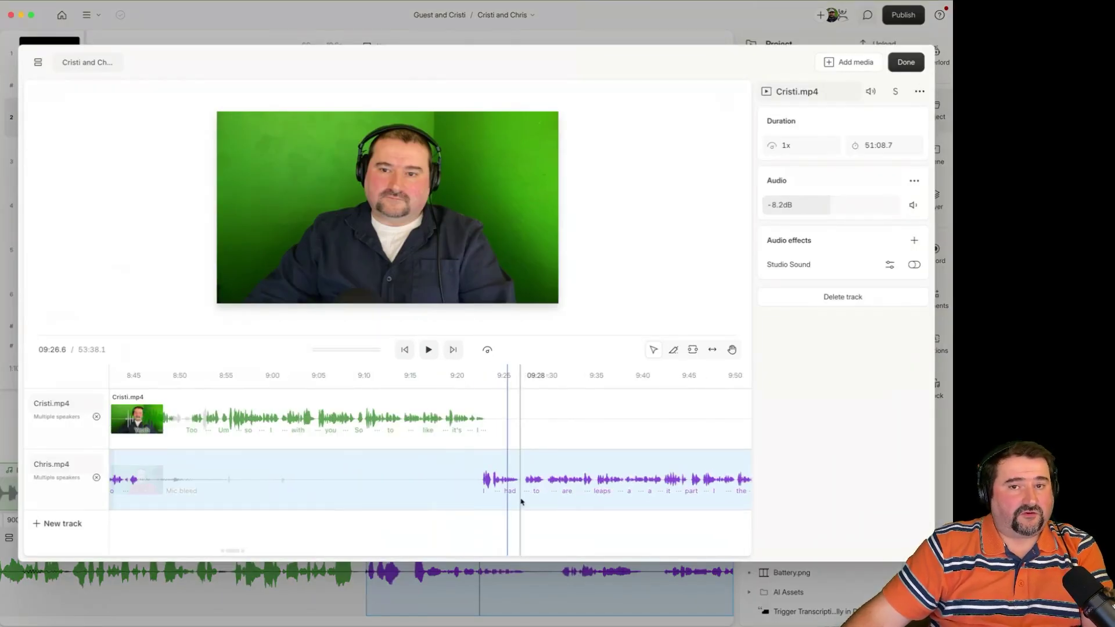
scroll(521, 501, right, 3)
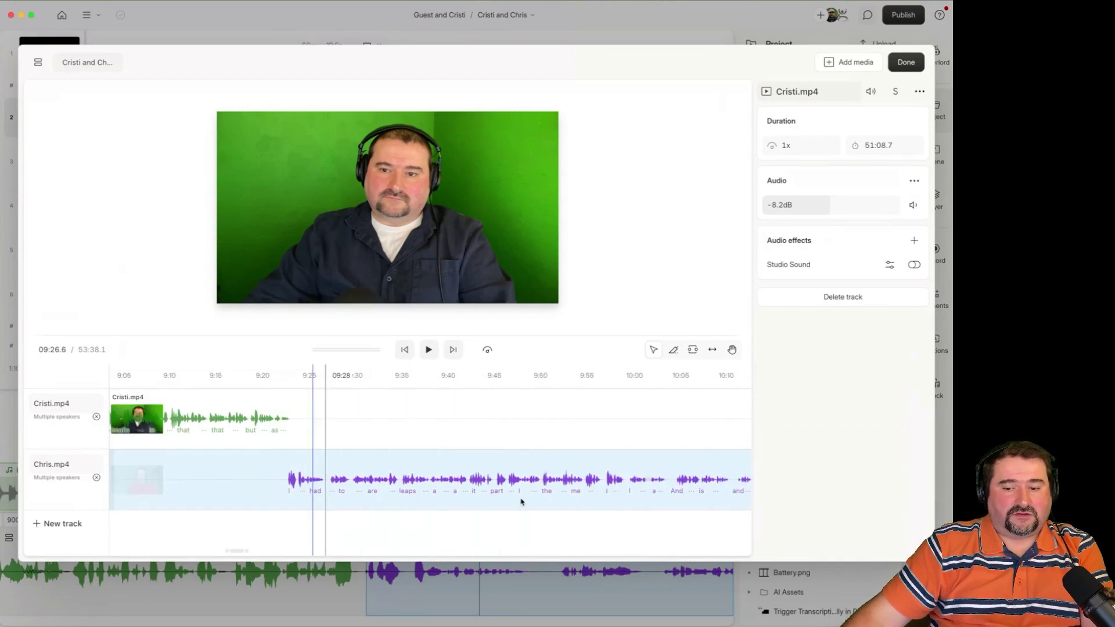
scroll(522, 501, down, 3)
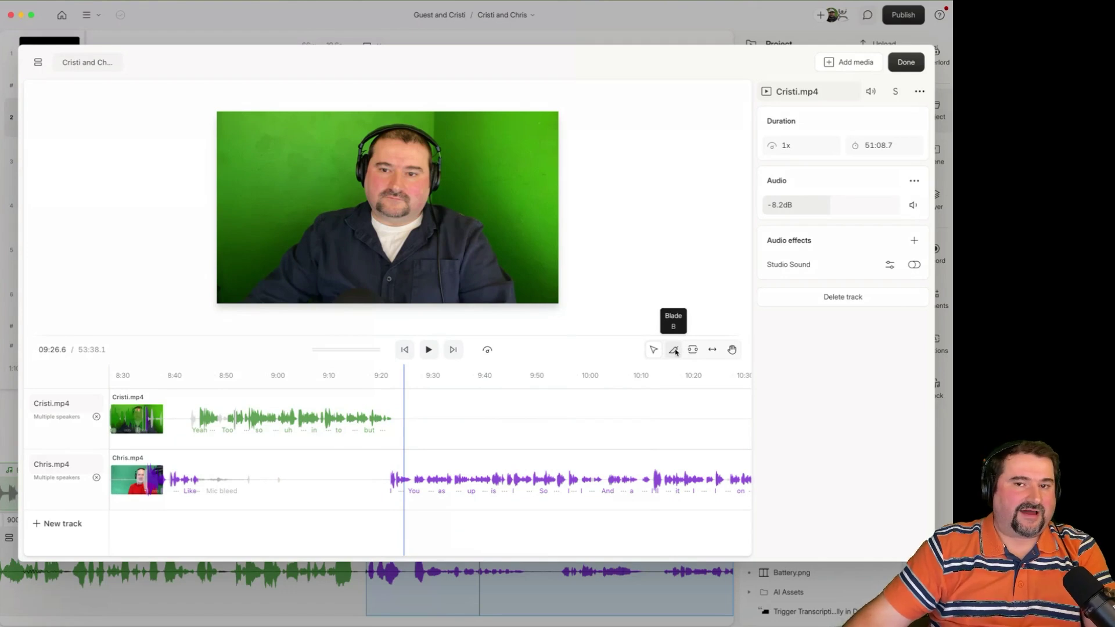
Step: Use the Blade tool to split the Chris track at 11:05 and 11:20
click(673, 351)
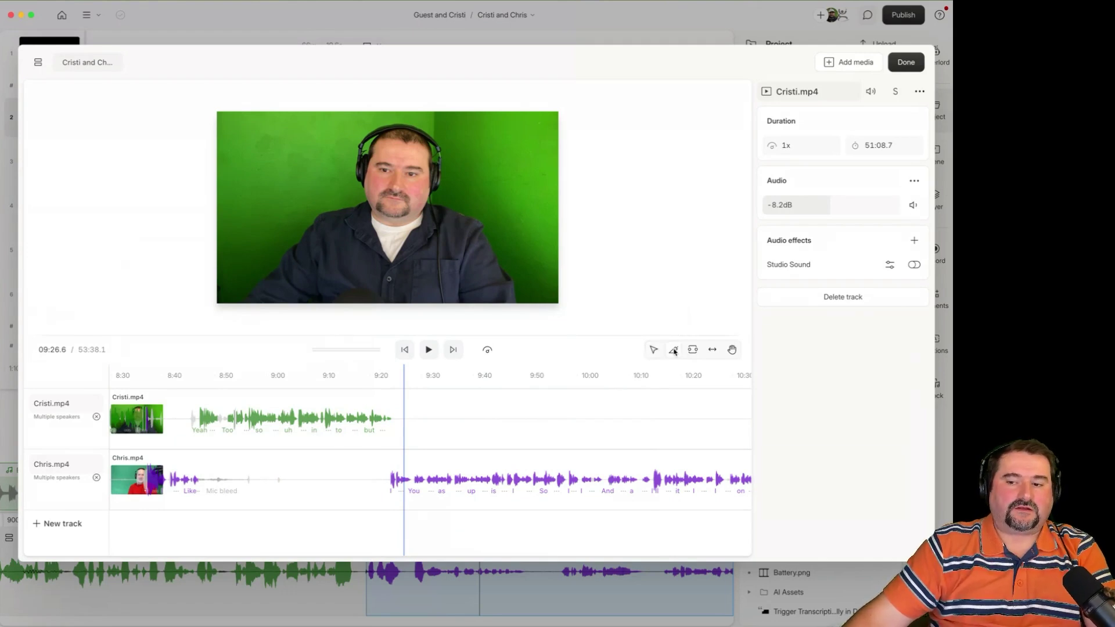
scroll(503, 482, right, 10)
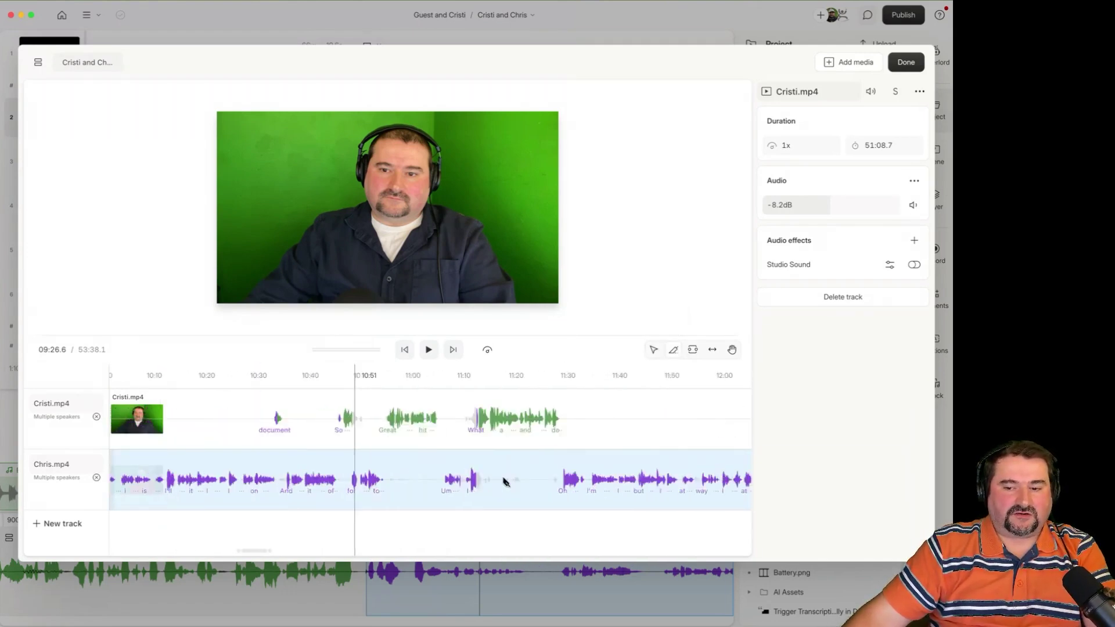
scroll(493, 479, right, 3)
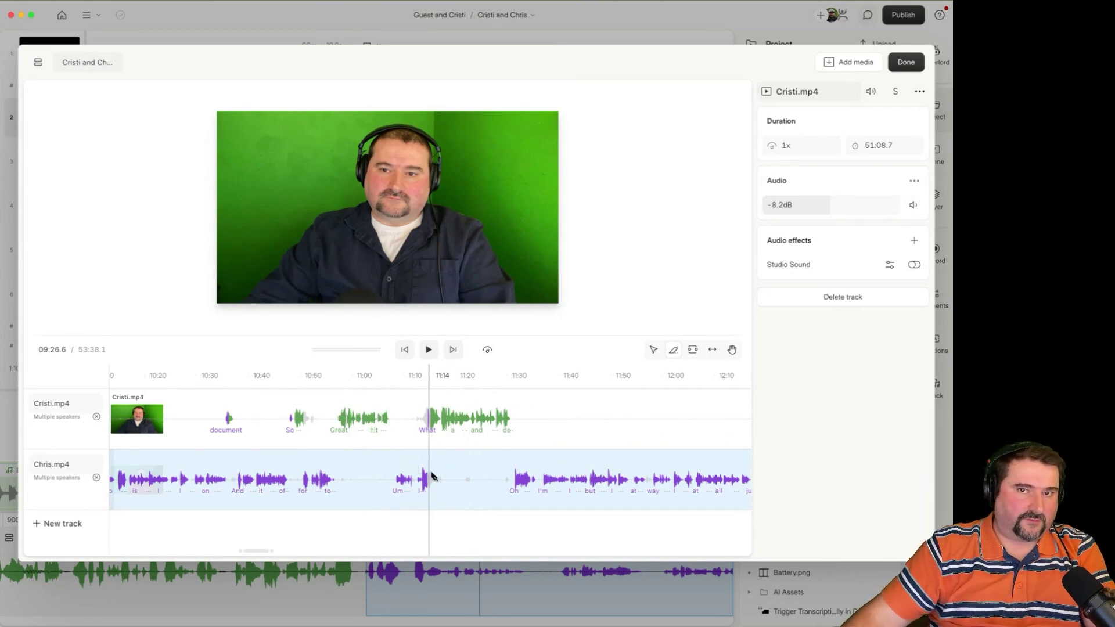
click(385, 486)
drag(386, 486, 459, 486)
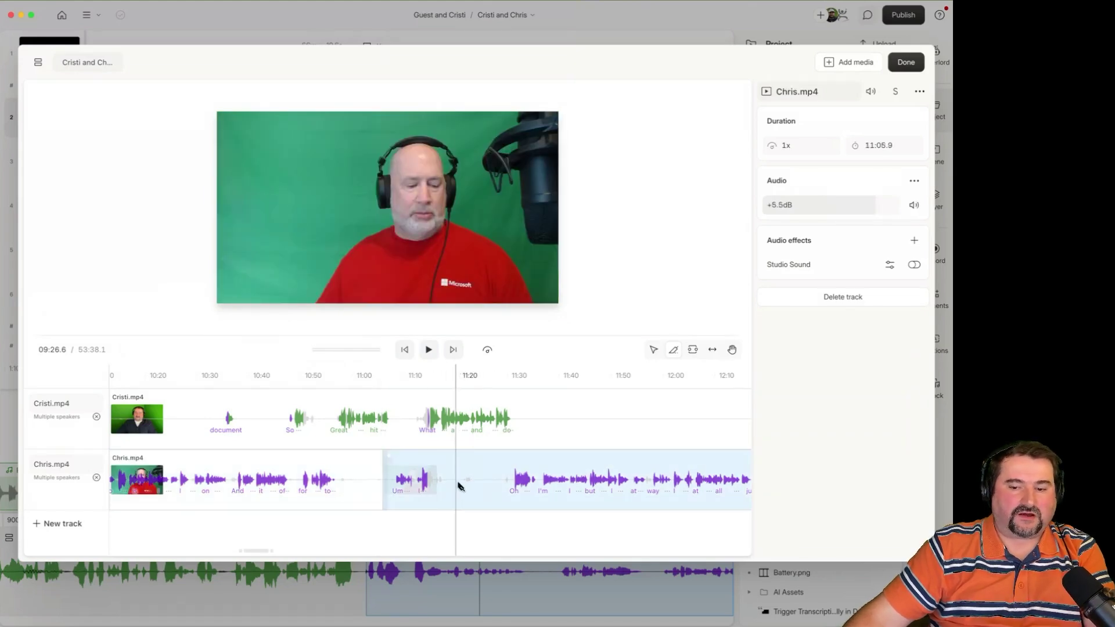
key(s)
Step: Check the resulting left, middle and right Chris clips, then return to selecting
click(409, 481)
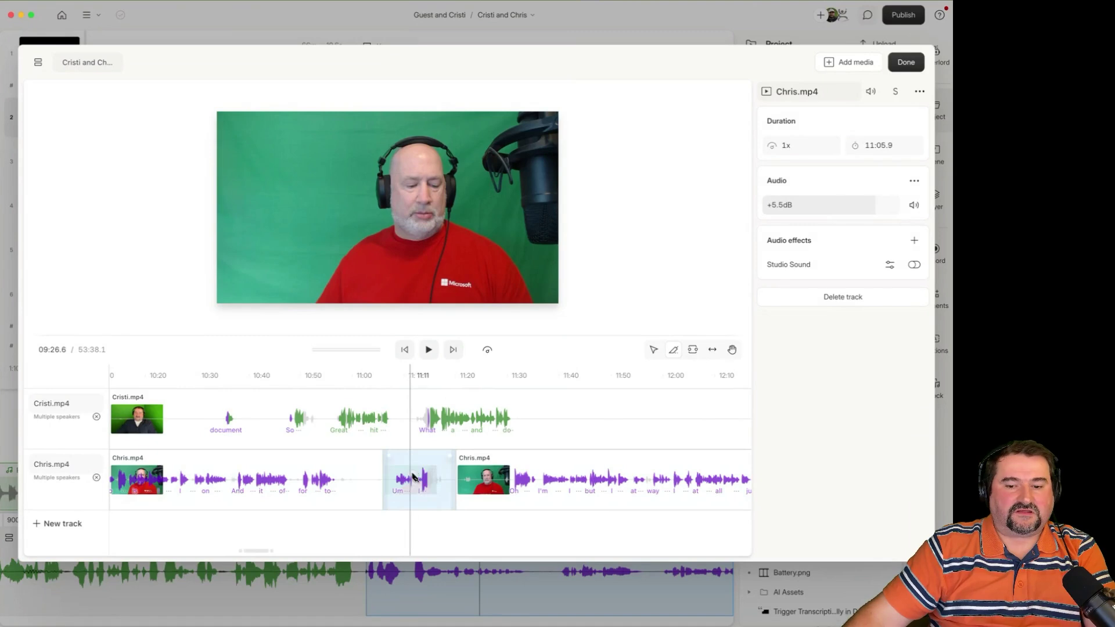
click(488, 479)
click(436, 484)
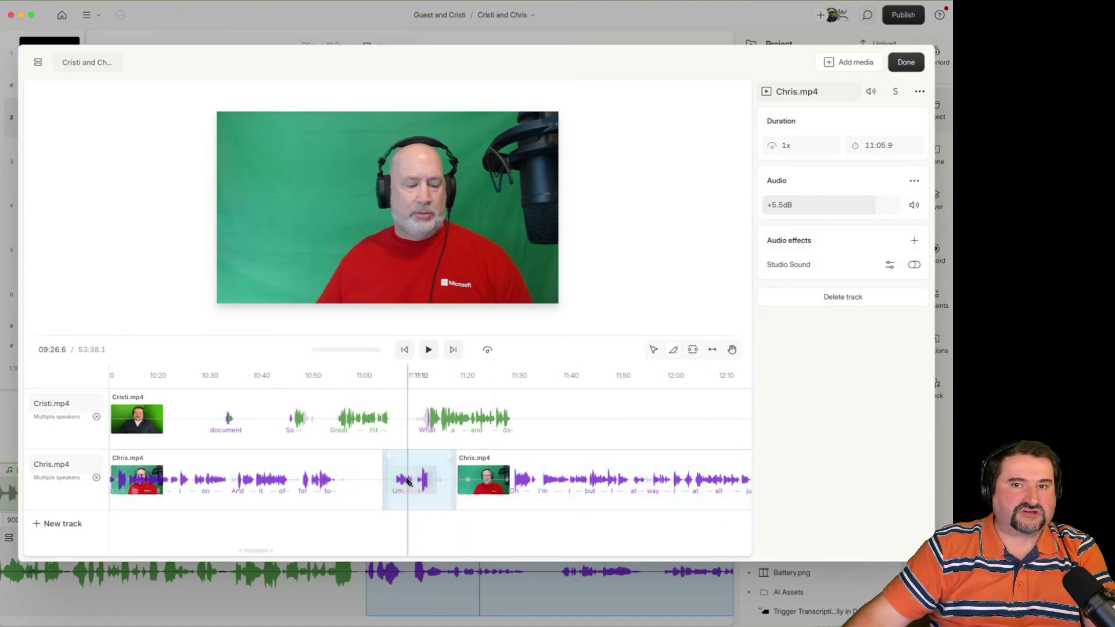
click(348, 486)
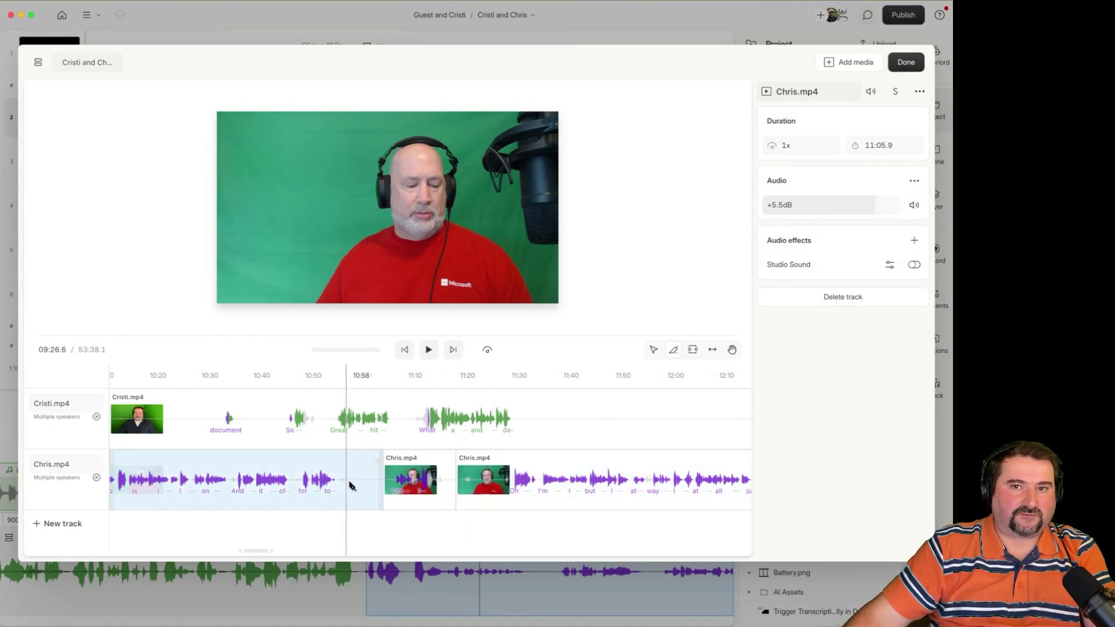
click(396, 480)
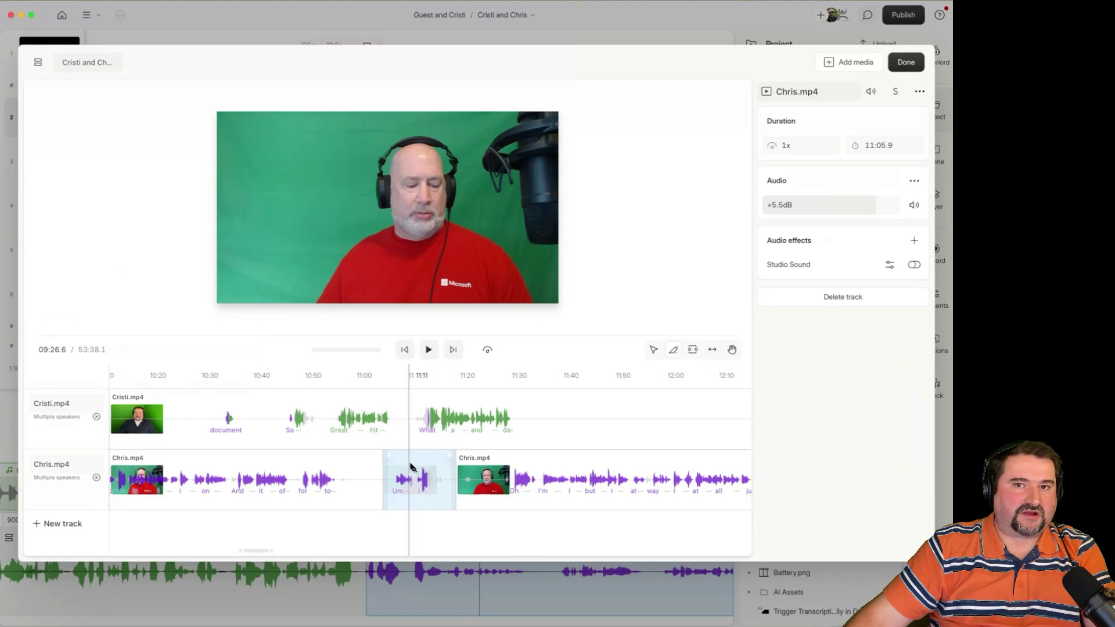
click(316, 479)
click(539, 480)
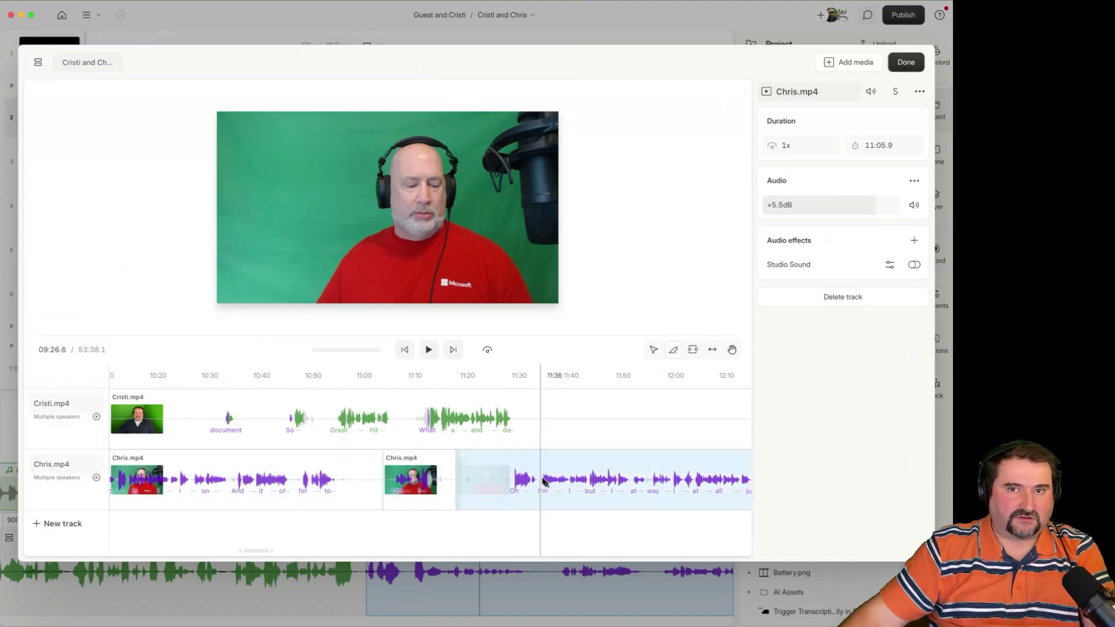
key(Escape)
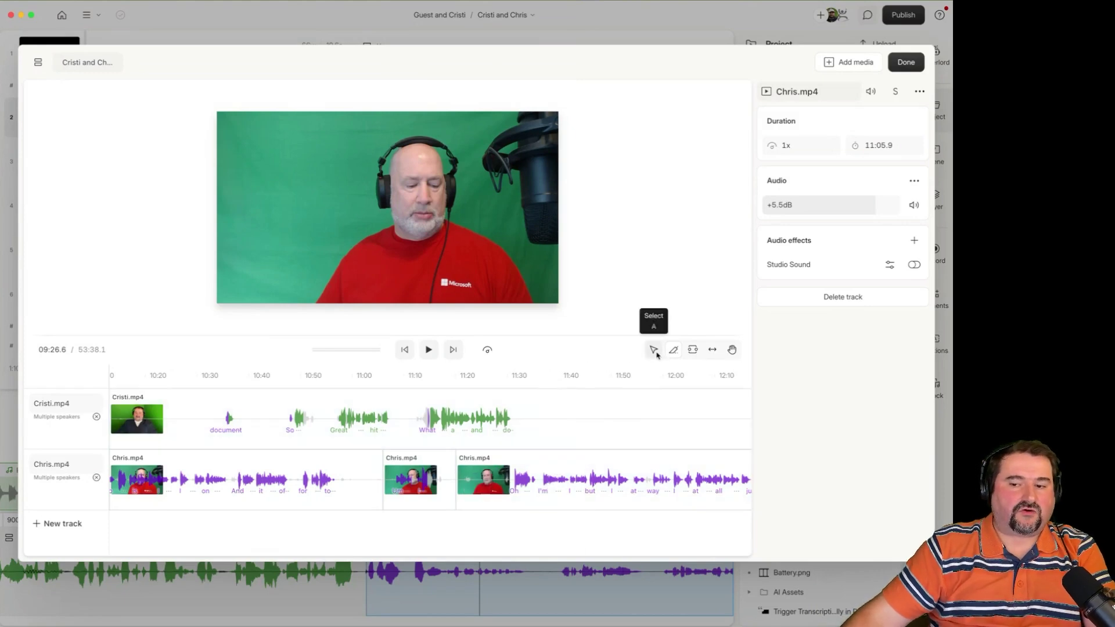
Step: Mute the middle Chris clip to -∞ dB, park the playhead at 11:01.6, and reselect it
click(439, 485)
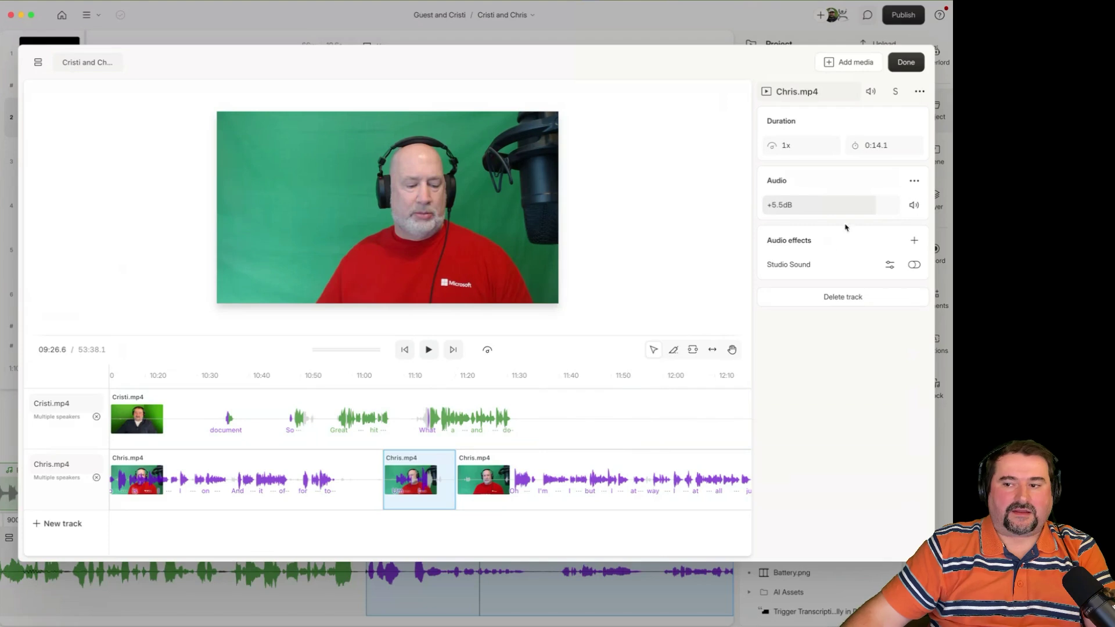
drag(871, 204, 610, 210)
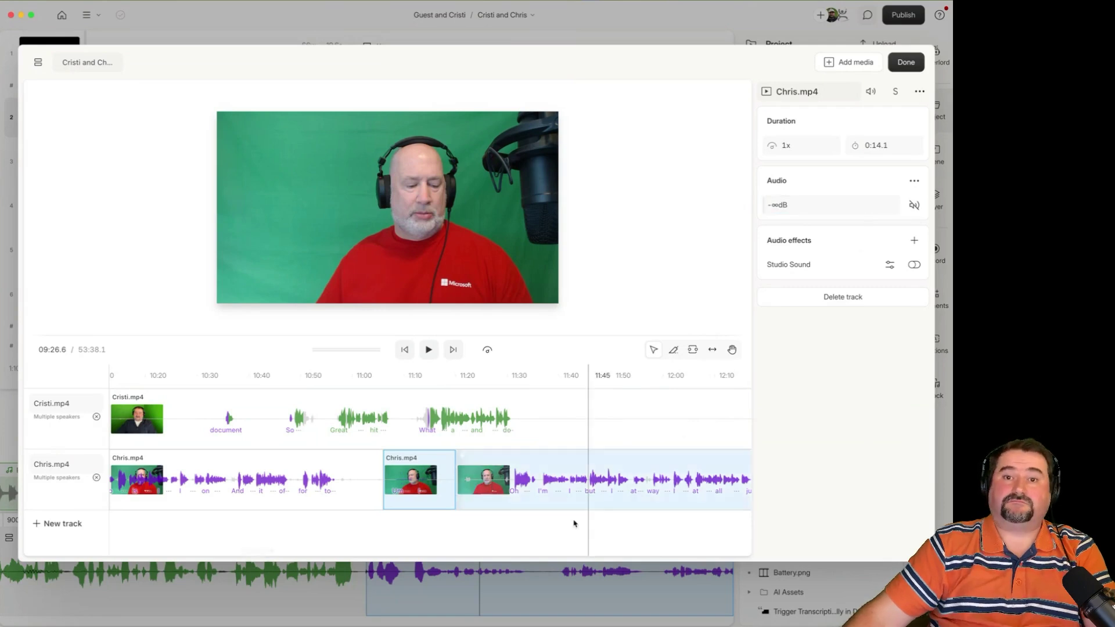
click(361, 530)
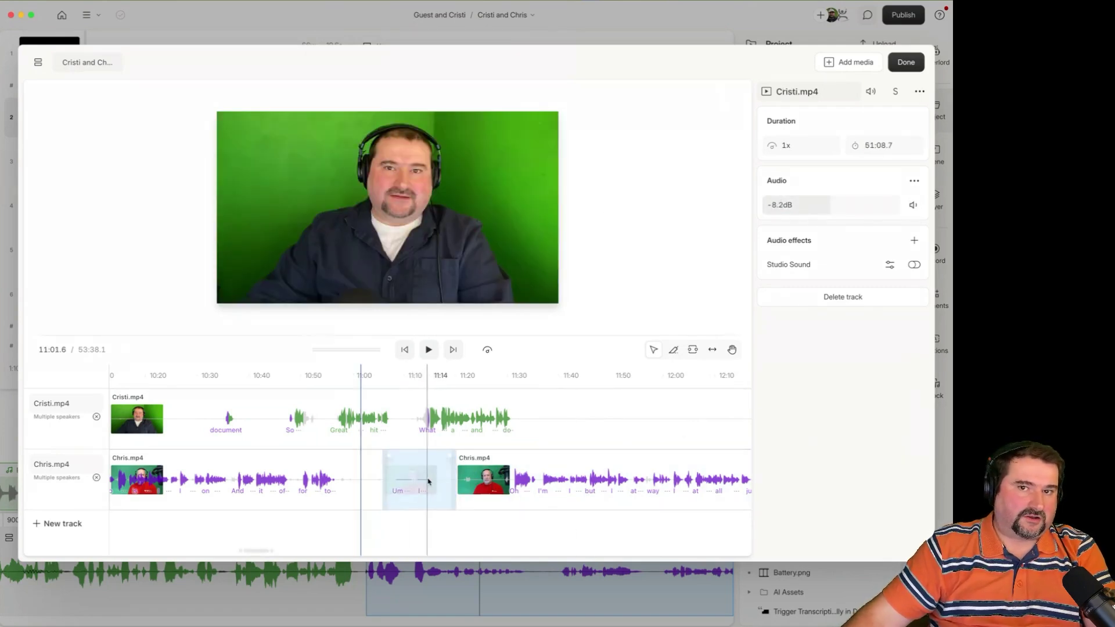
click(428, 481)
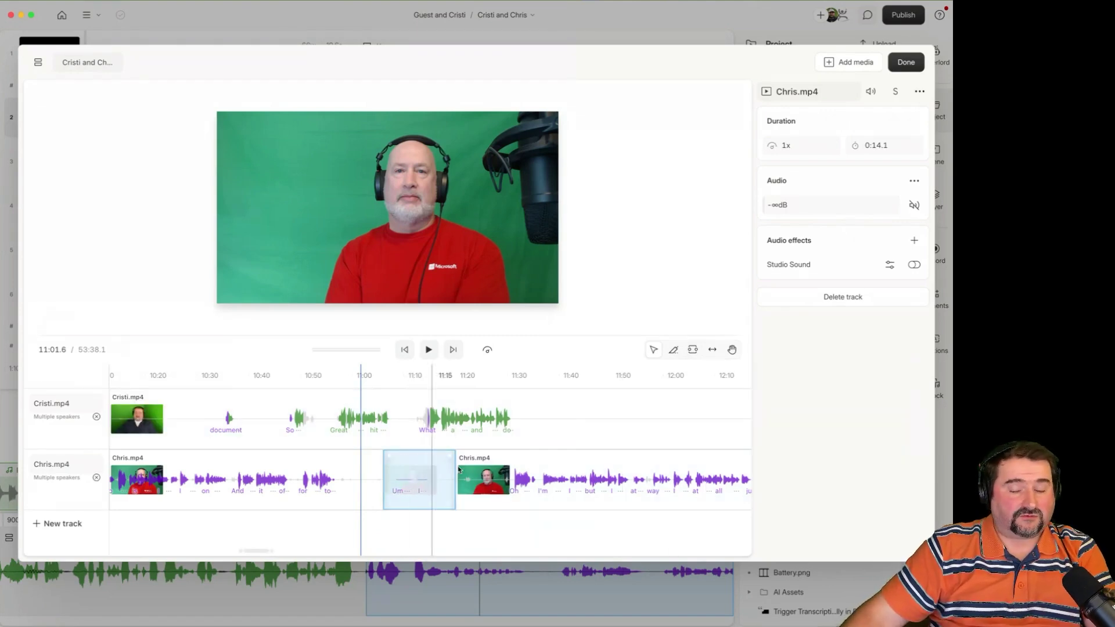
Step: Delete the Chris track stretch from about 10:58 to 11:20 with a Blade range
click(692, 349)
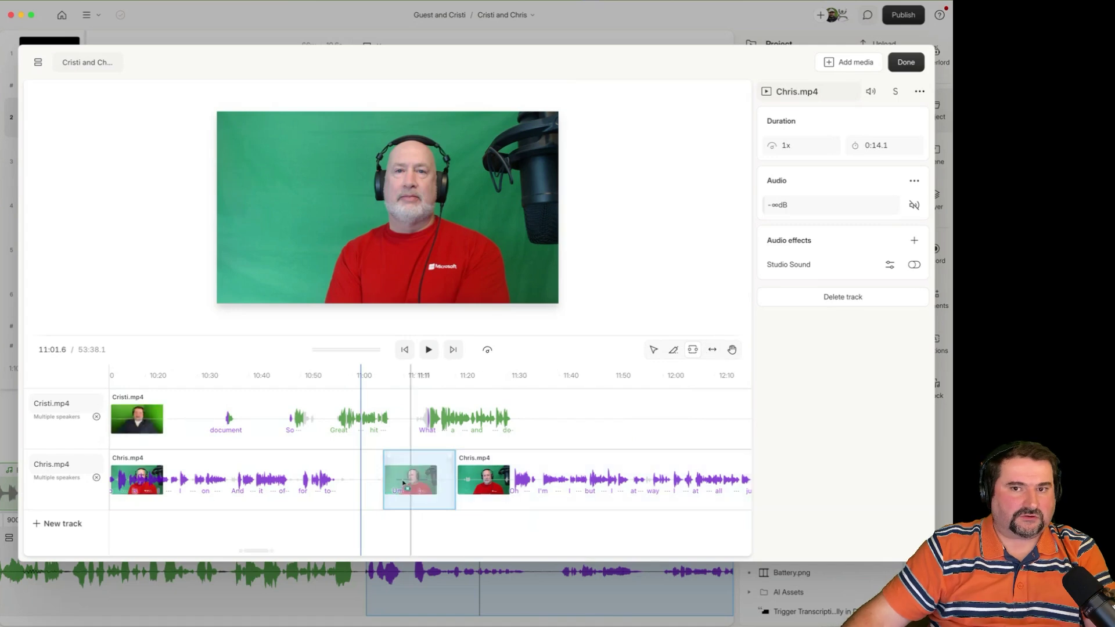
drag(356, 486, 454, 485)
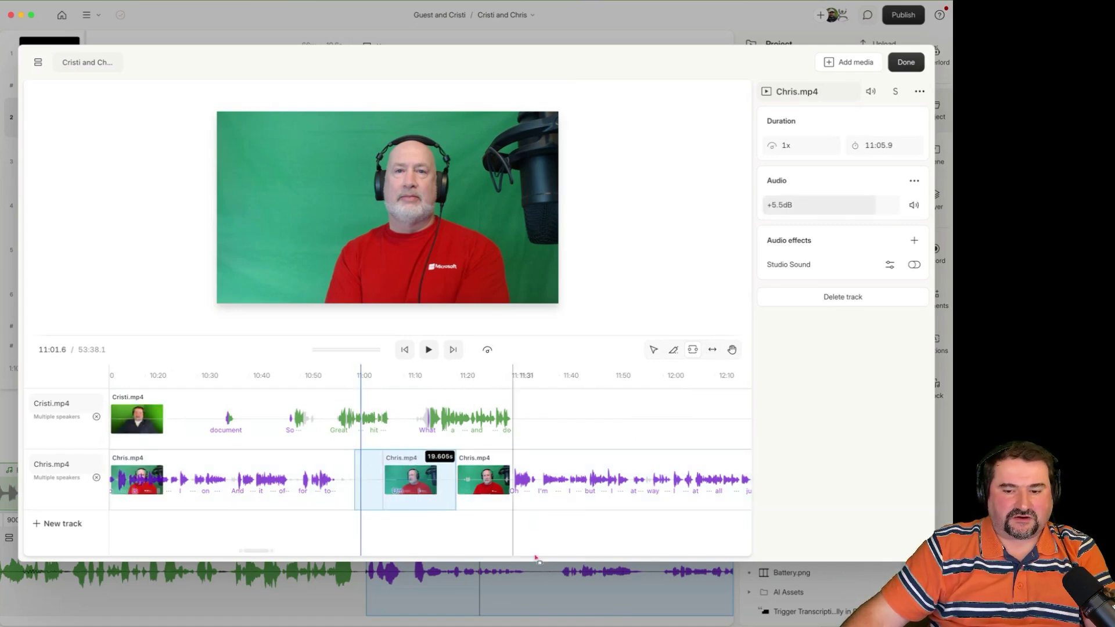
key(Delete)
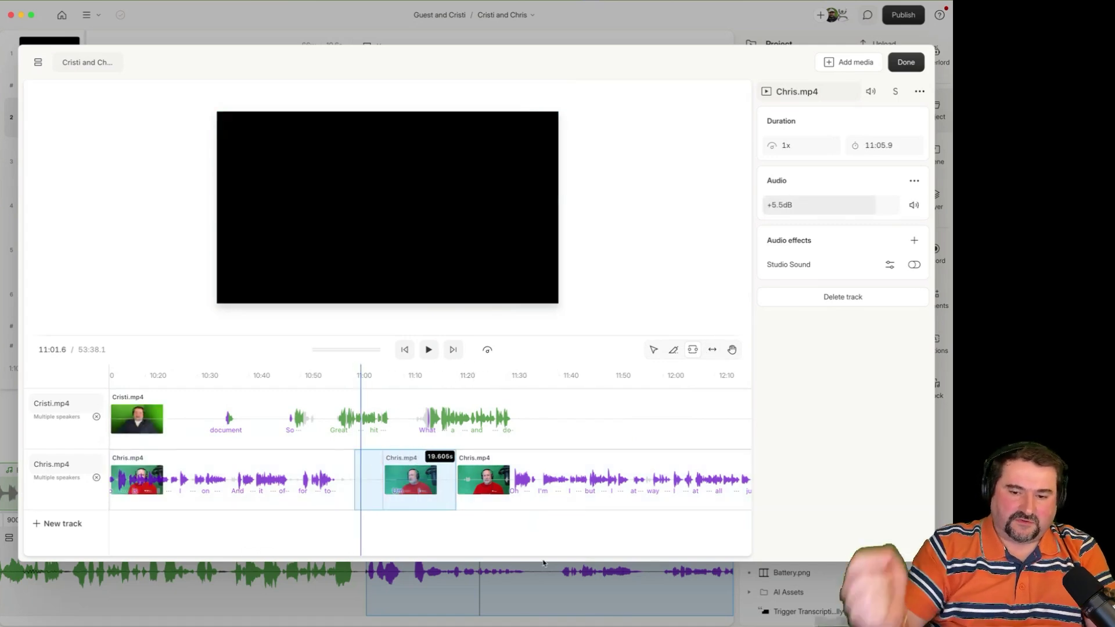